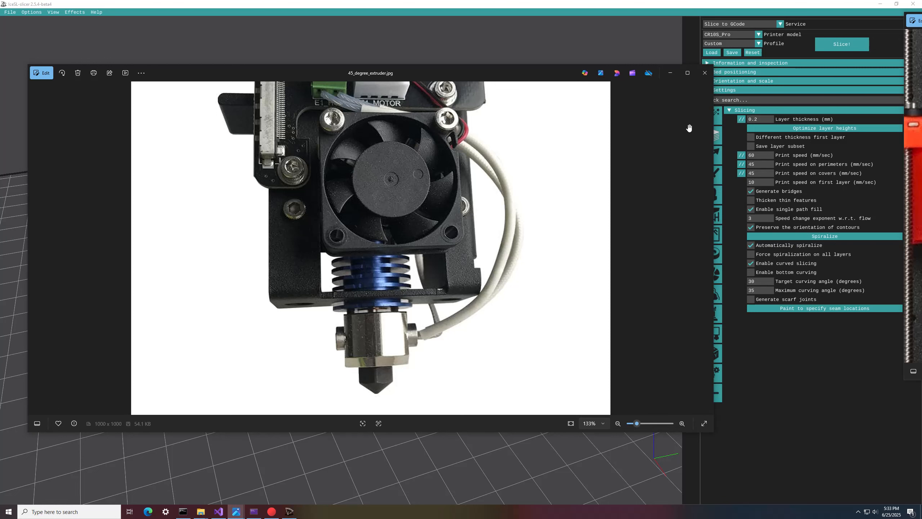
Step: Close the extruder photo and set both the target and maximum curving angles to 15 degrees
left_click(705, 75)
left_click(761, 282)
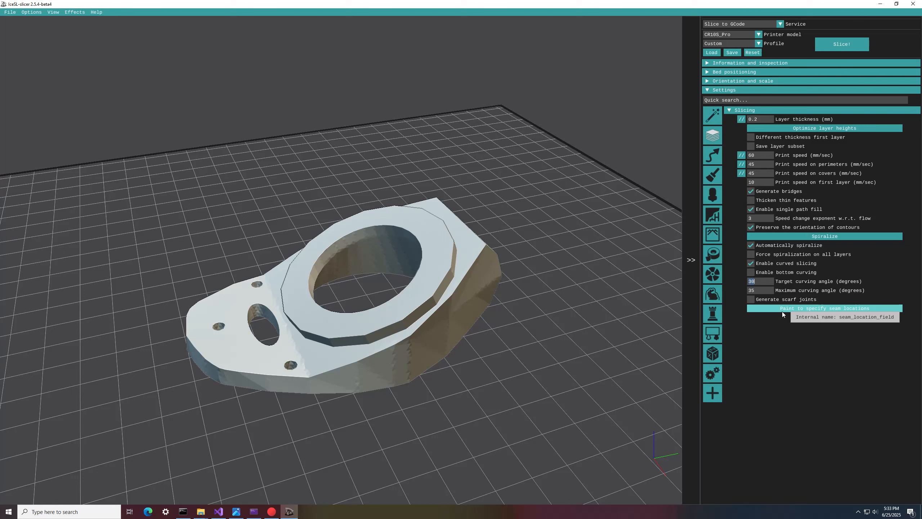
type("15")
left_click(760, 290)
type("15")
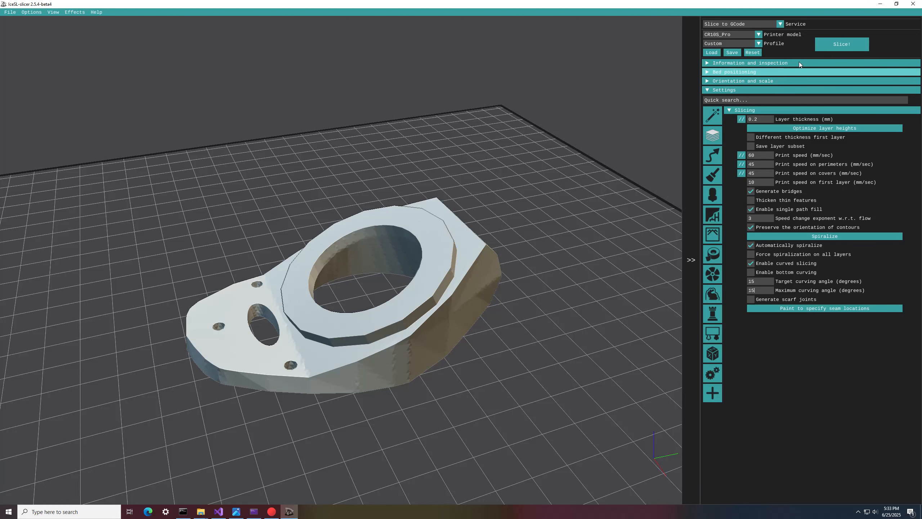
Step: Scale the model to 0.75 in the orientation and scale settings
left_click(788, 80)
double_click(786, 89)
type("0.75")
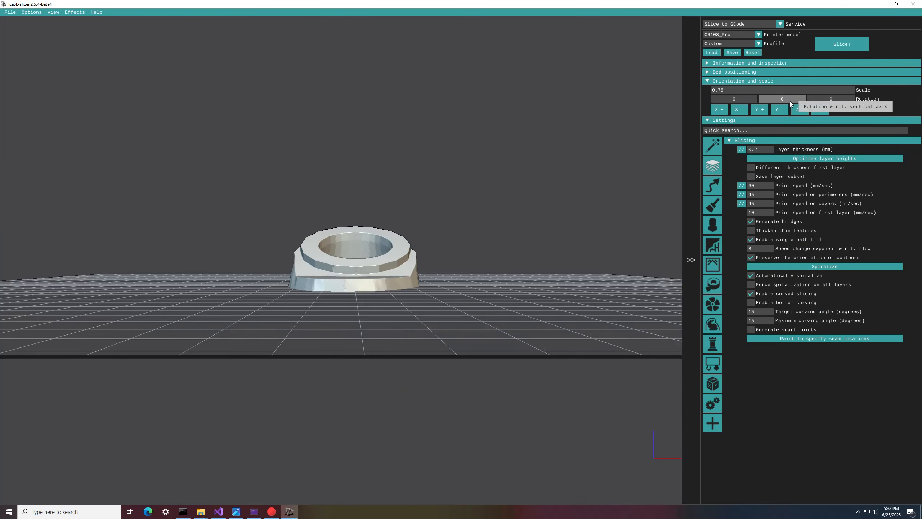
key("Return")
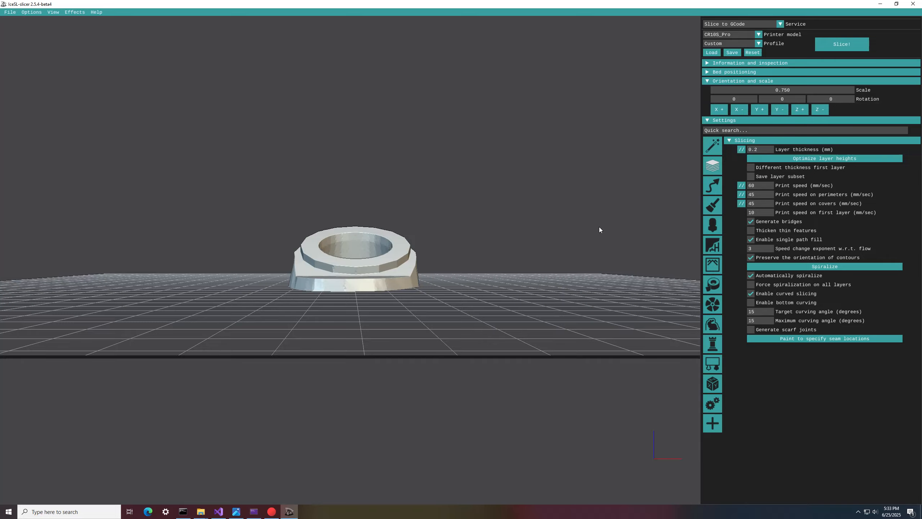
Step: Slice the scaled model and preview its toolpaths up to layer 40
left_click_drag(599, 226, 503, 320)
scroll(482, 304, "up", 5)
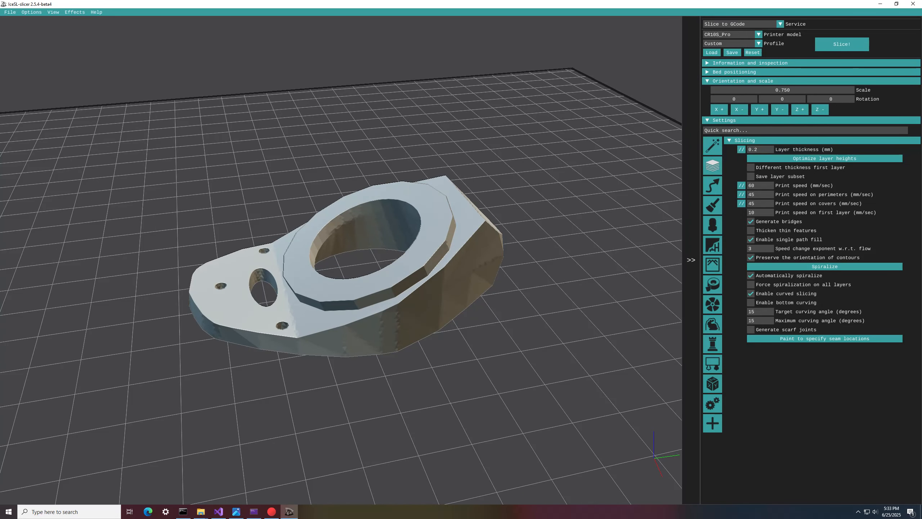
left_click(841, 44)
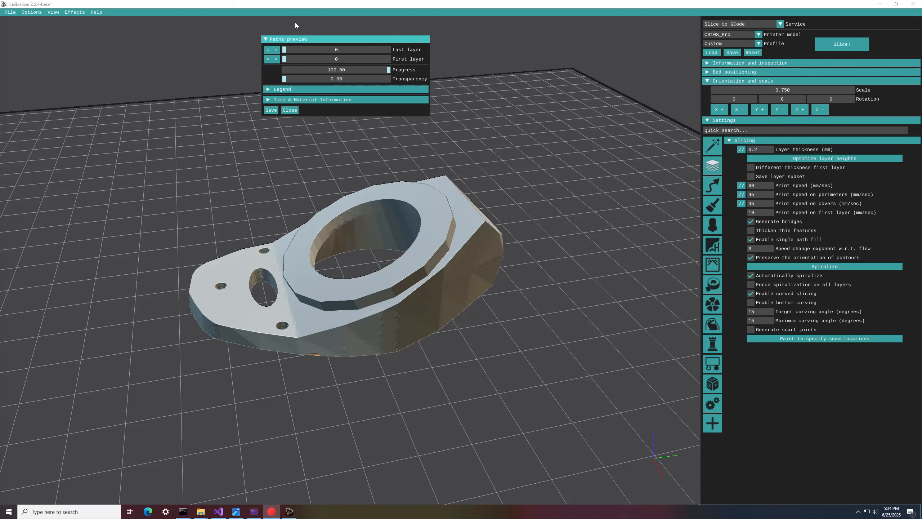
left_click_drag(286, 48, 315, 49)
left_click_drag(487, 368, 462, 316)
right_click_drag(462, 316, 474, 375)
scroll(474, 375, "up", 4)
mouse_move(474, 374)
left_mouse_down()
mouse_move(484, 402)
mouse_move(477, 385)
left_mouse_up()
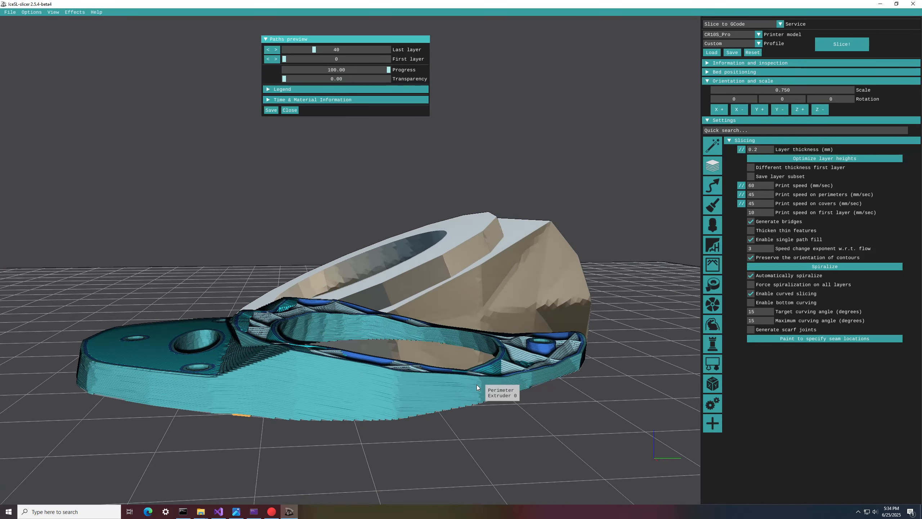
Step: Show all layers in the paths preview and examine the sloped top surfaces sliced at 15 degrees
left_click_drag(317, 48, 394, 55)
left_click_drag(385, 127, 498, 335)
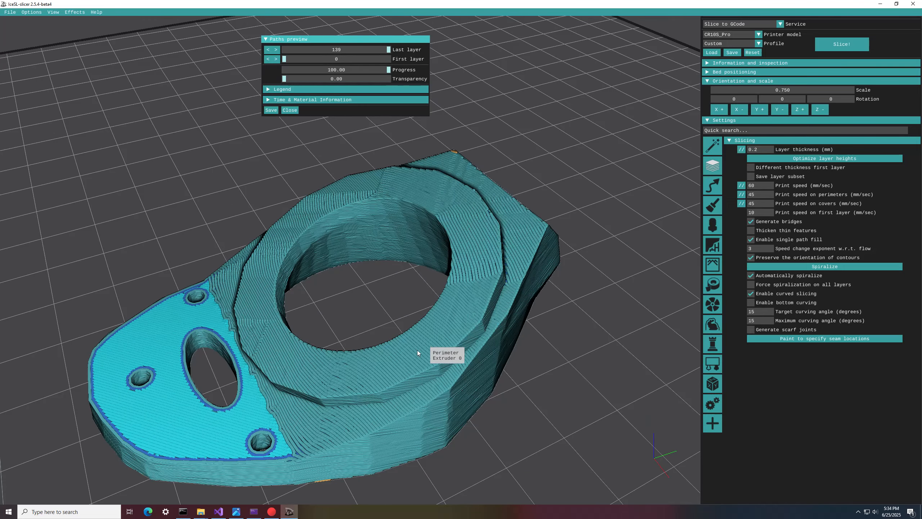
left_click_drag(516, 354, 587, 326)
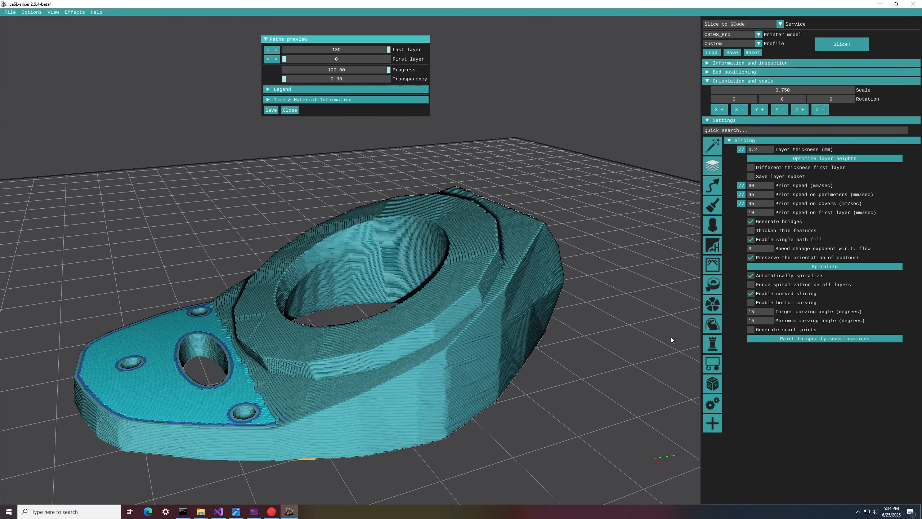
left_click_drag(427, 360, 365, 355)
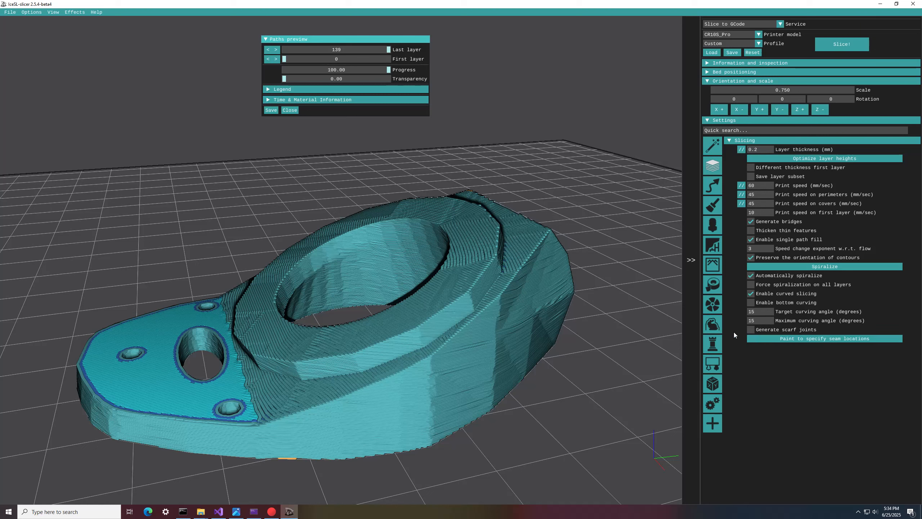
Step: Set the target curving angle to 30 and the maximum to 35 degrees, and reslice the model
left_click(761, 311)
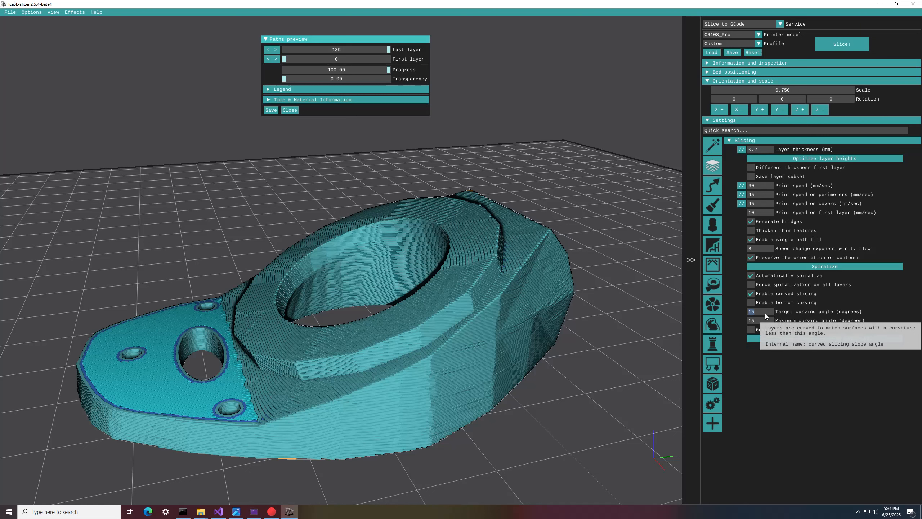
type("30")
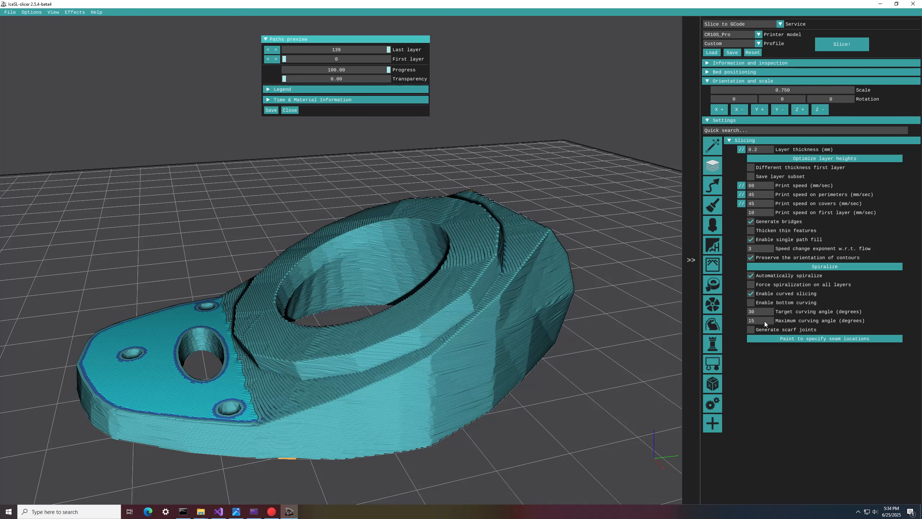
left_click(763, 321)
type("35")
left_click(287, 110)
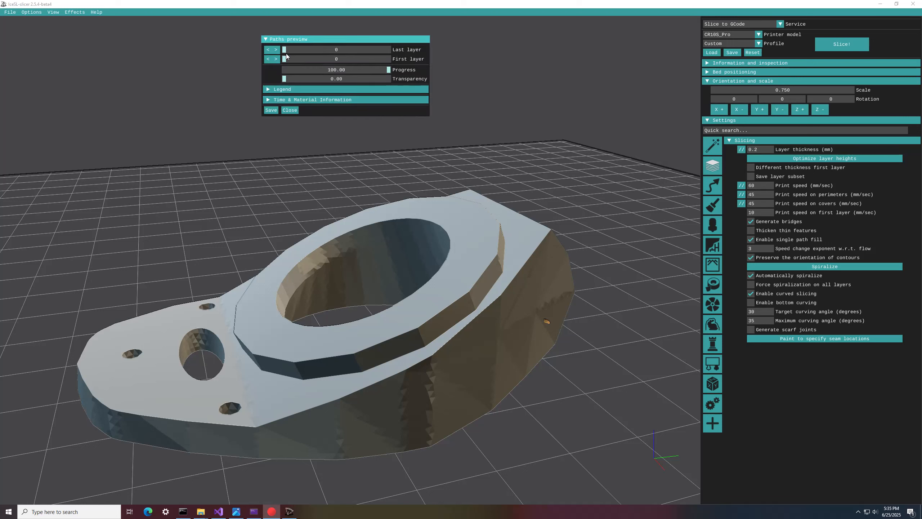
Step: Show all layers of the 30-degree slice and examine the ring, sloped top and back face
left_click_drag(284, 50, 395, 57)
left_click_drag(401, 314, 508, 360)
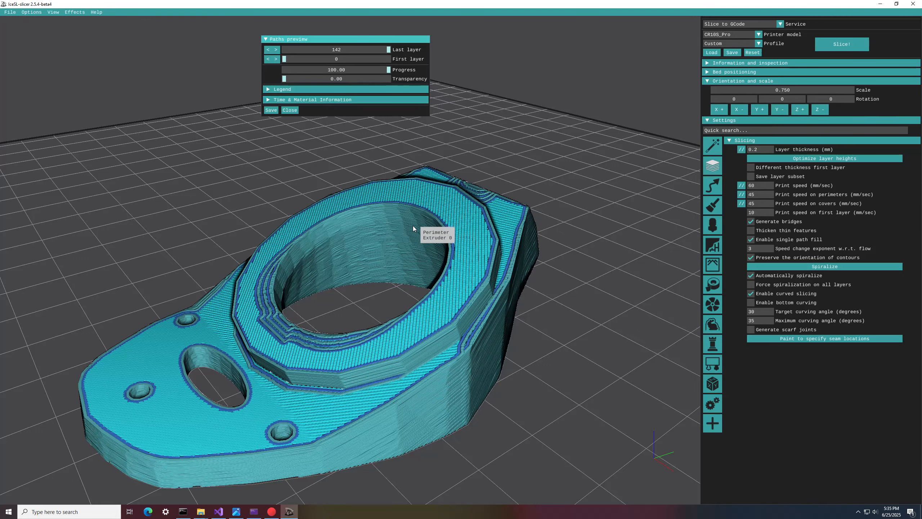
left_click_drag(590, 211, 153, 194)
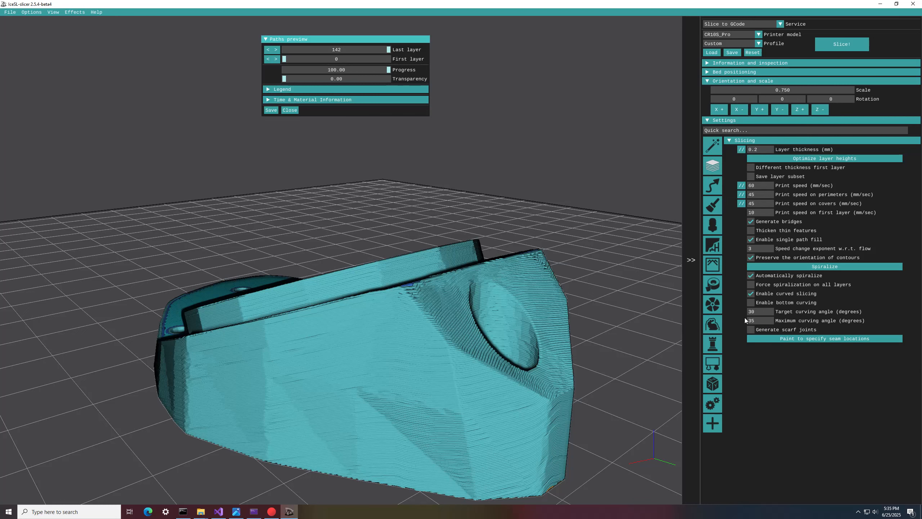
Step: Set the target curving angle to 60 and the maximum to 65 degrees, and reslice the model
type("60")
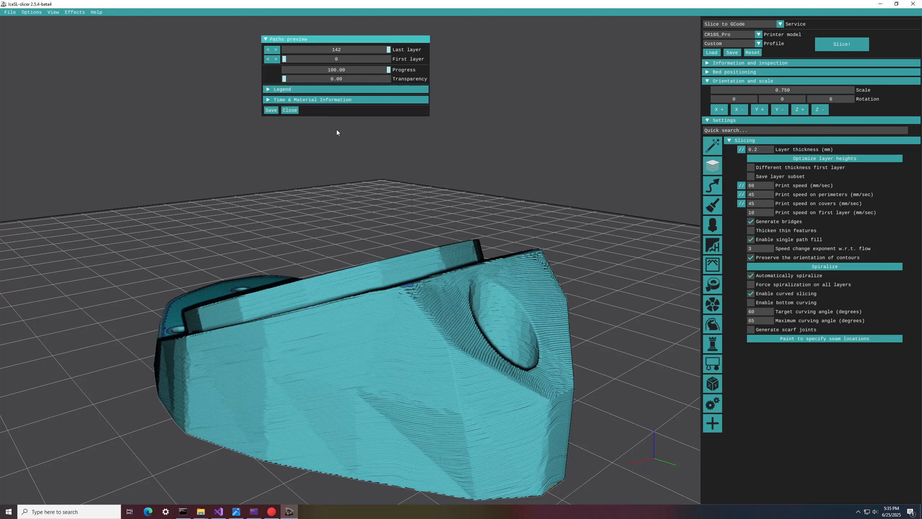
left_click(290, 110)
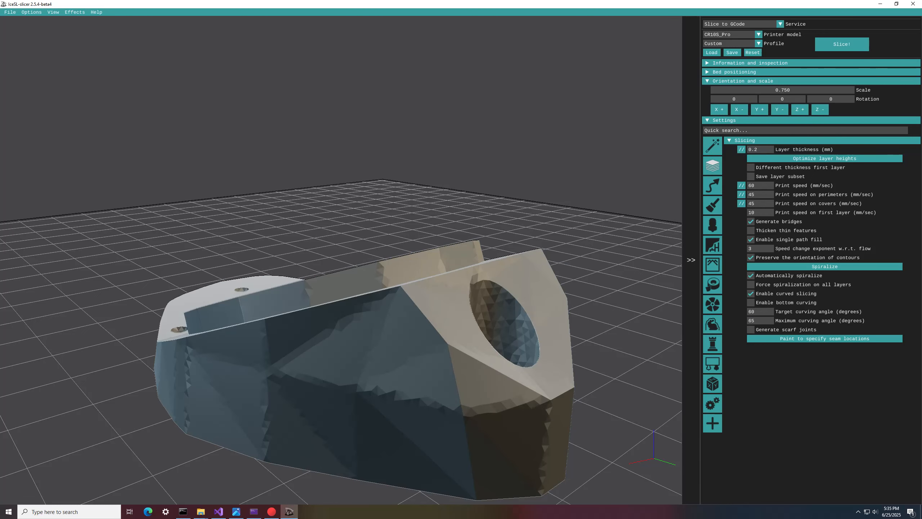
left_click(841, 44)
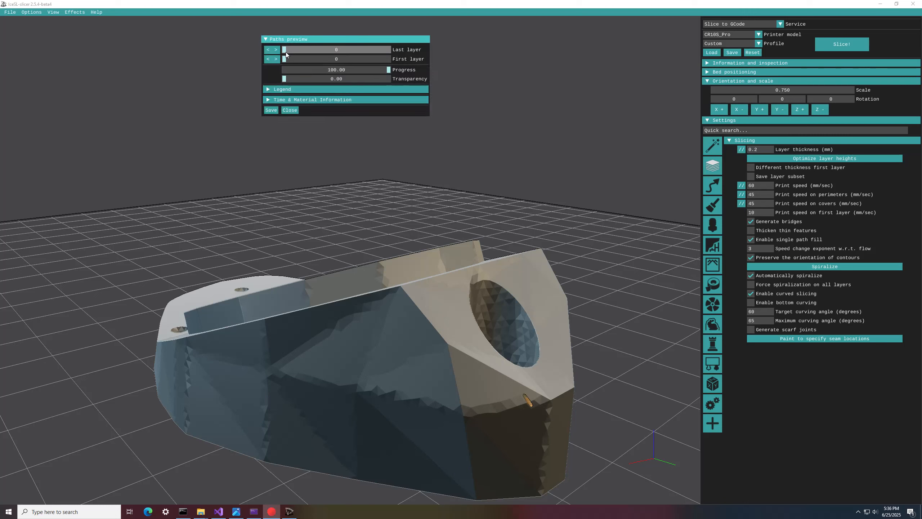
Step: Show all layers of the 60-degree slice and examine the steep back face around the hole and the top
left_click_drag(285, 52, 401, 81)
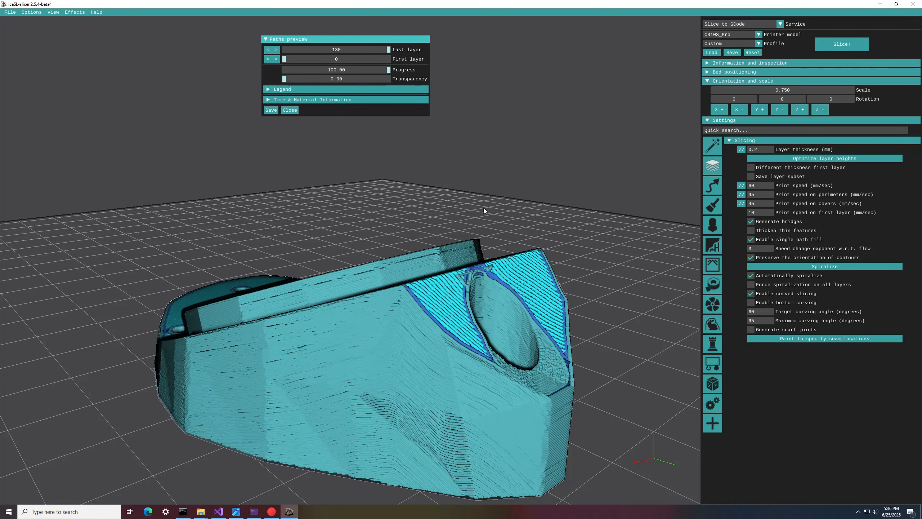
left_click_drag(580, 321, 580, 340)
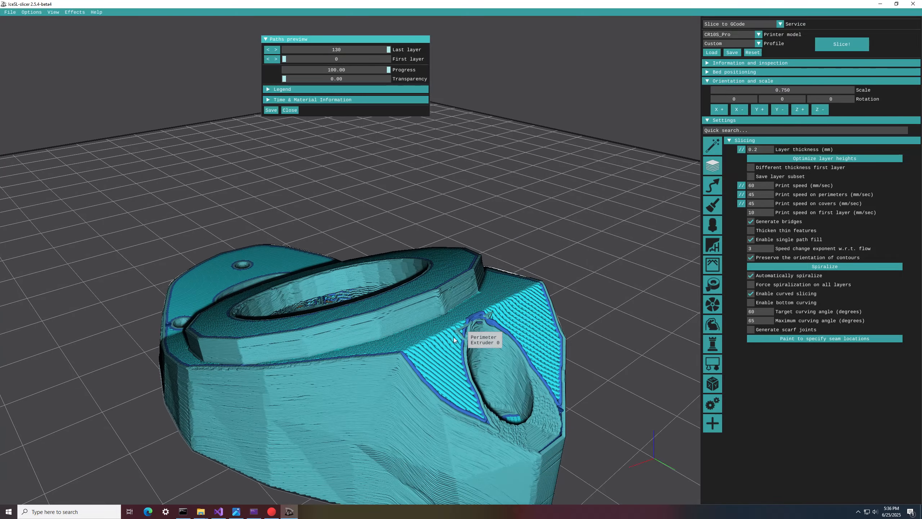
left_click_drag(397, 397, 558, 392)
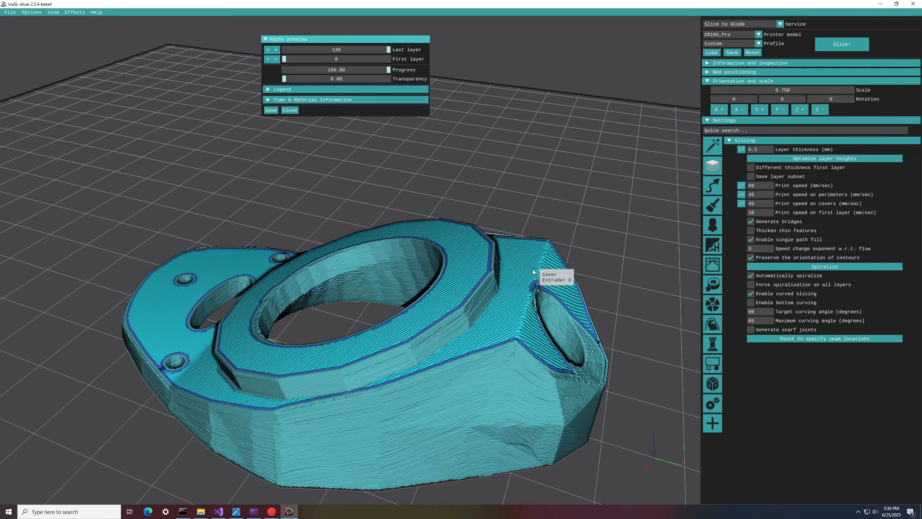
left_click_drag(483, 391, 244, 115)
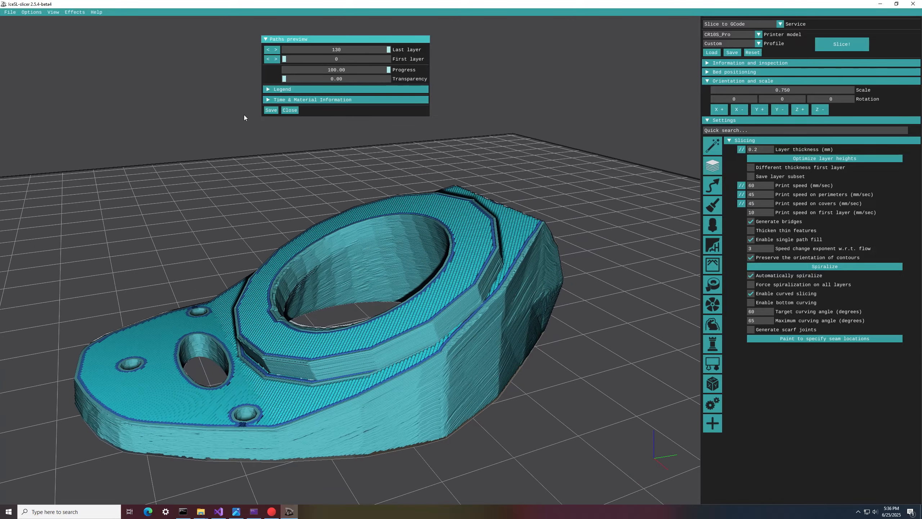
Step: Close the paths preview and load the square wavy tile model
left_click(289, 110)
left_click(10, 14)
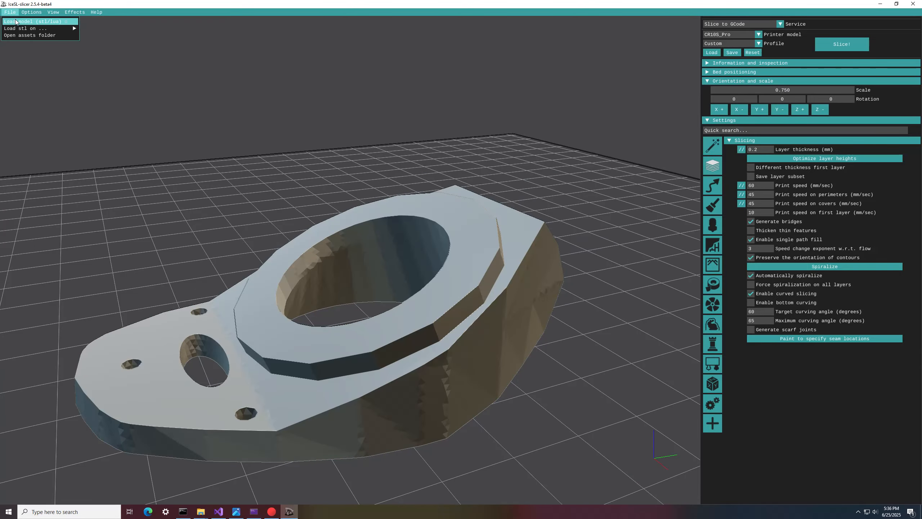
left_click(17, 22)
left_click(164, 71)
double_click(164, 71)
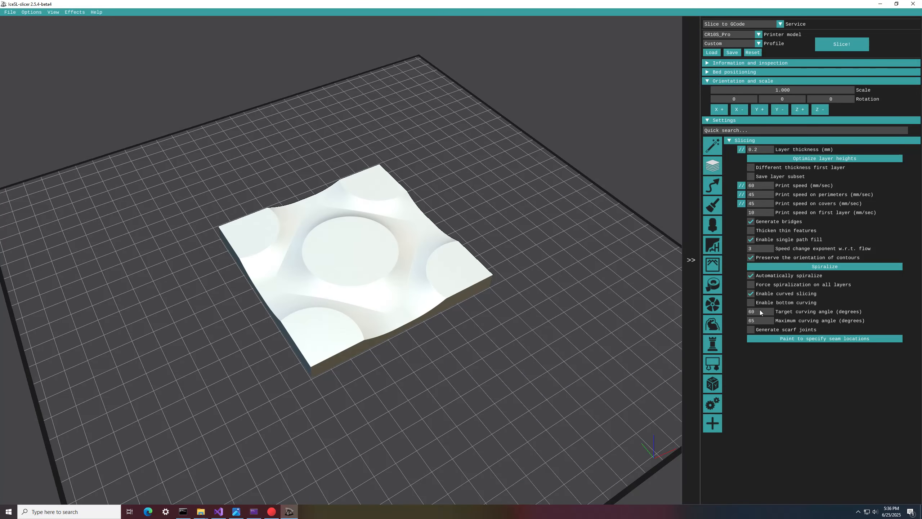
Step: Set the target curving angle to 30 and the maximum to 35 degrees, and slice the wavy tile
type("3")
left_click(842, 44)
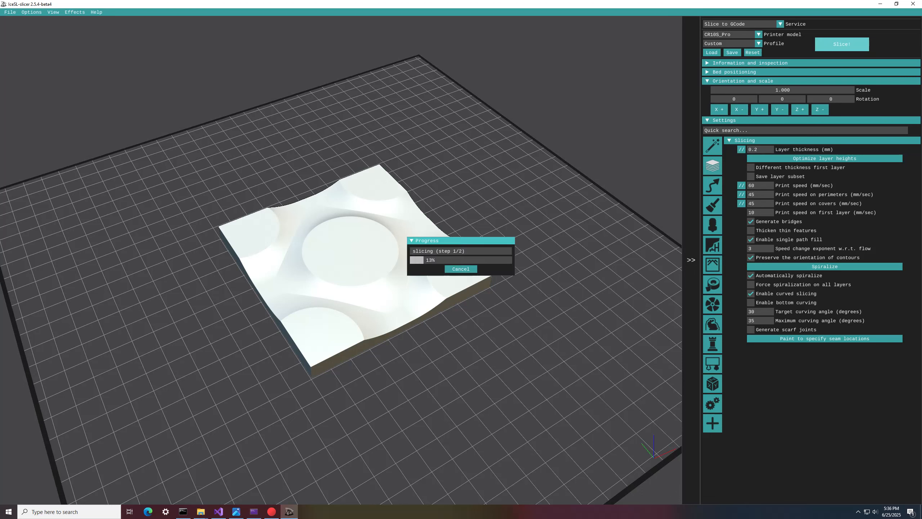
Step: Show all layers of the wavy tile and examine the toolpaths on its top surface and underside
left_click_drag(285, 49, 415, 51)
left_click_drag(547, 236, 494, 370)
scroll(494, 370, "up", 2)
scroll(494, 371, "up", 3)
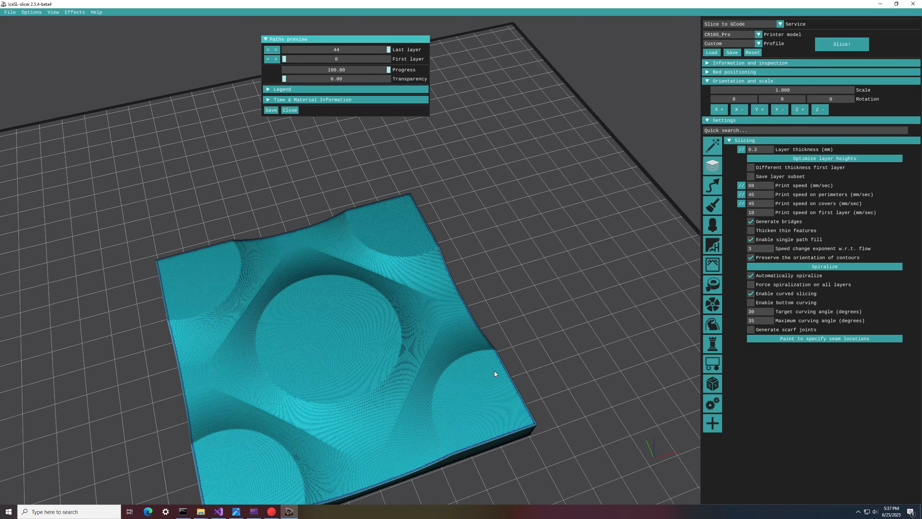
left_click_drag(512, 383, 498, 155)
left_click_drag(462, 339, 476, 242)
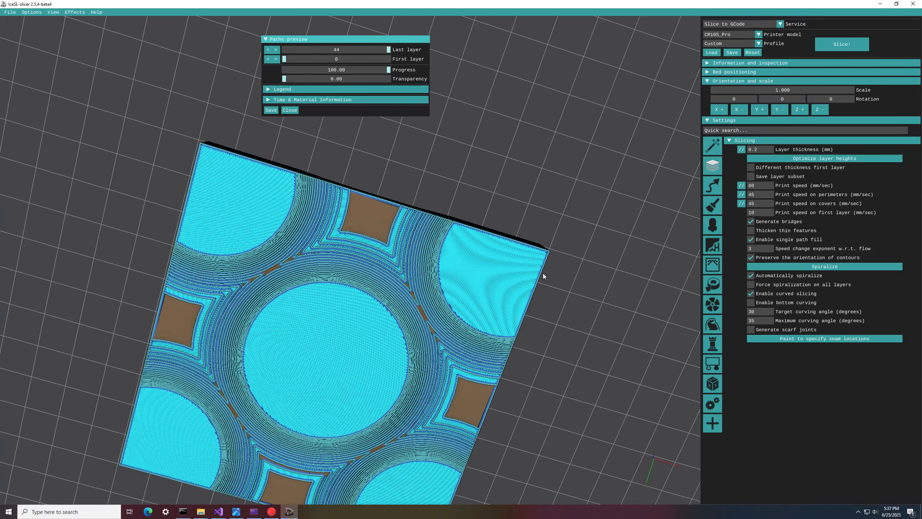
left_click_drag(501, 333, 463, 292)
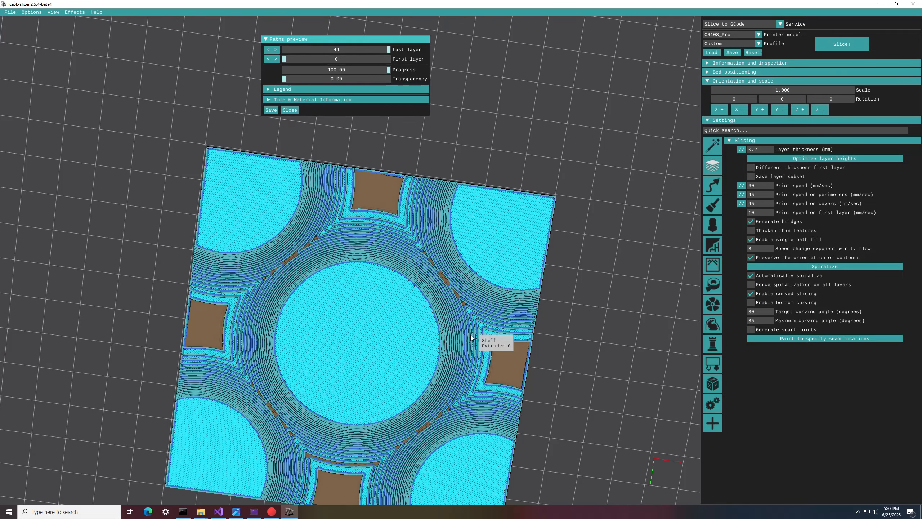
left_click_drag(545, 251, 527, 257)
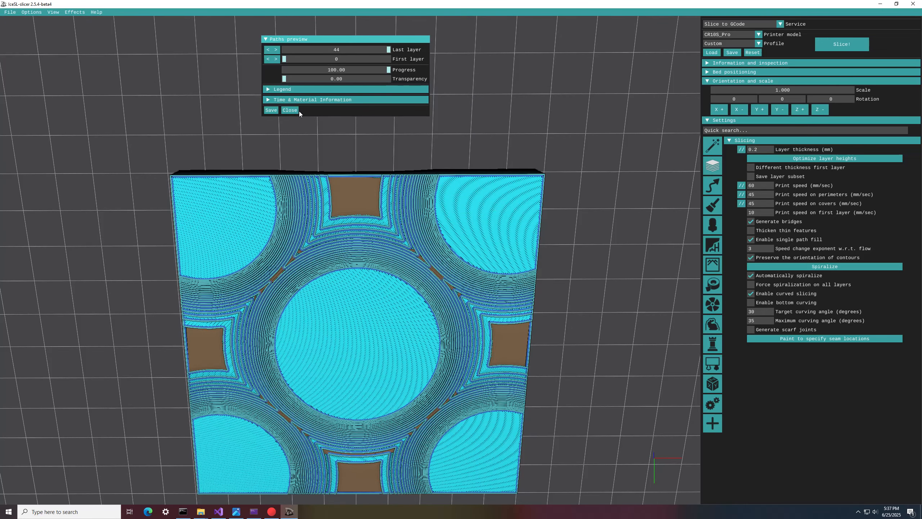
Step: Close the paths preview, enable bottom curving and reslice the wavy tile
mouse_move(762, 303)
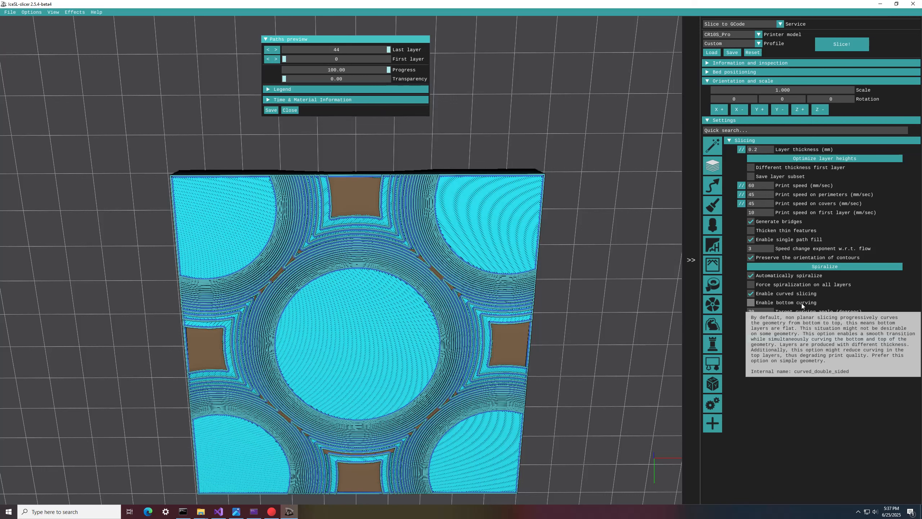
left_click(289, 110)
left_click(750, 302)
left_click_drag(589, 91, 593, 343)
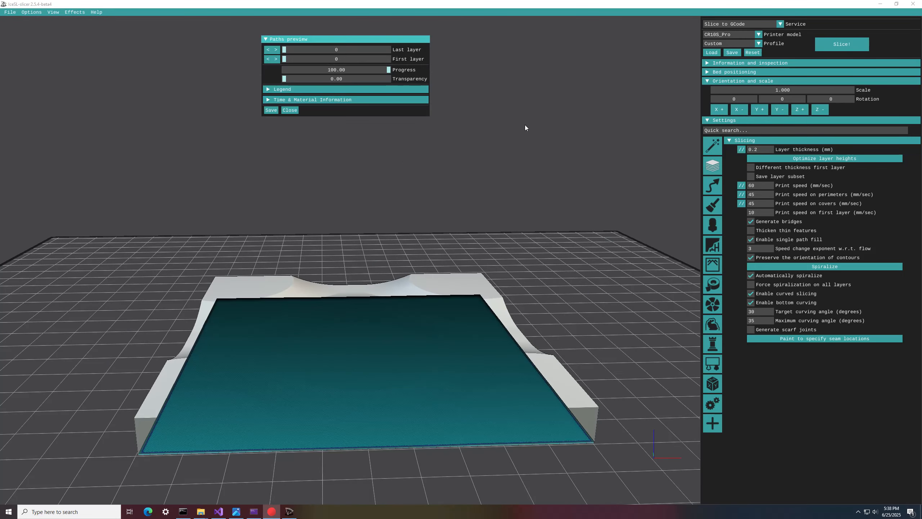
Step: Step through the layers of the bottom-curved tile and examine its top surface and underside
left_click_drag(293, 51, 424, 46)
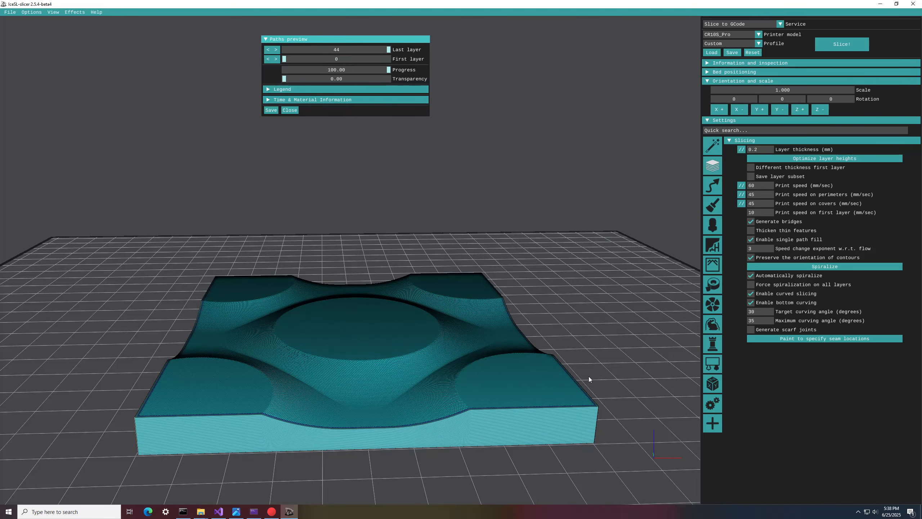
left_click_drag(599, 375, 548, 257)
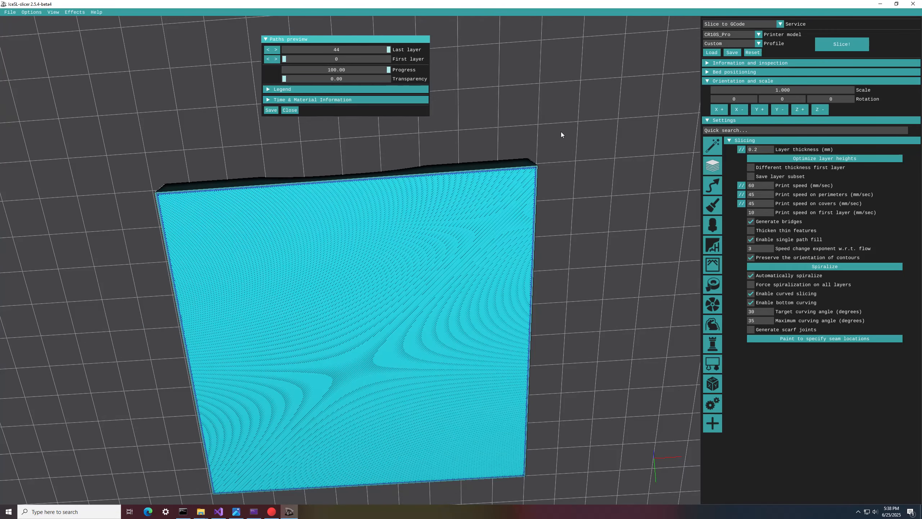
left_click_drag(561, 134, 582, 367)
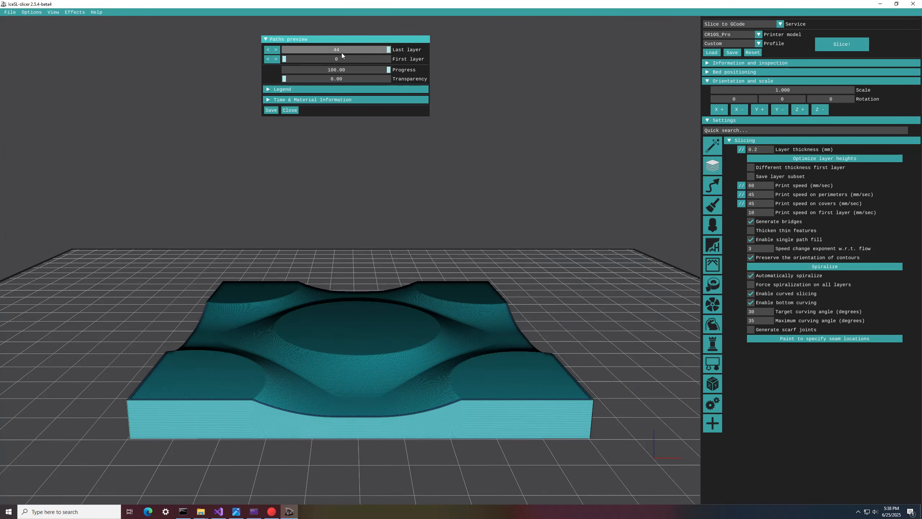
left_click_drag(341, 50, 404, 53)
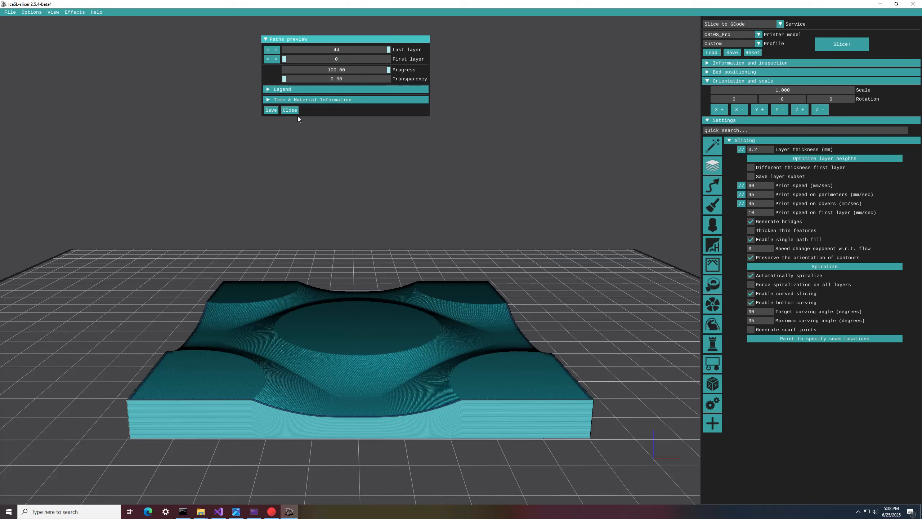
Step: Close the paths preview and load the model spintop.stl from the curved_assets folder
left_click(289, 111)
left_click(10, 12)
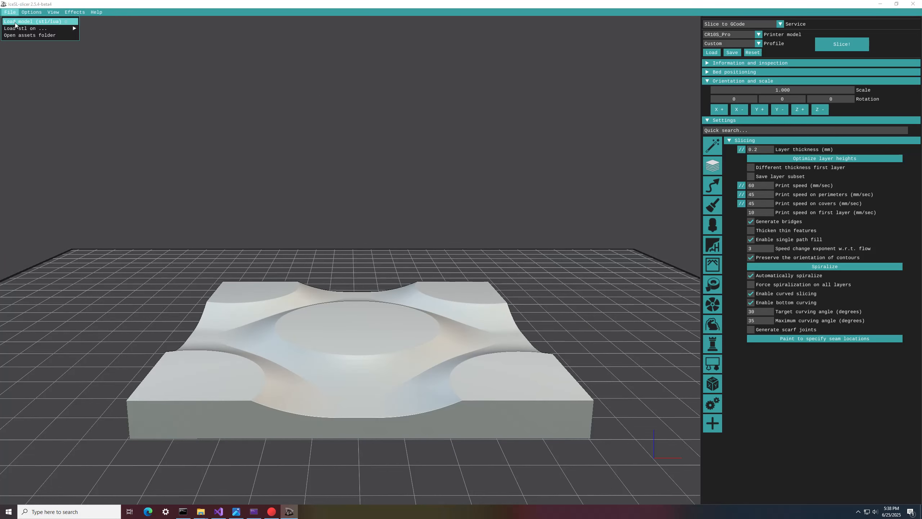
left_click(15, 22)
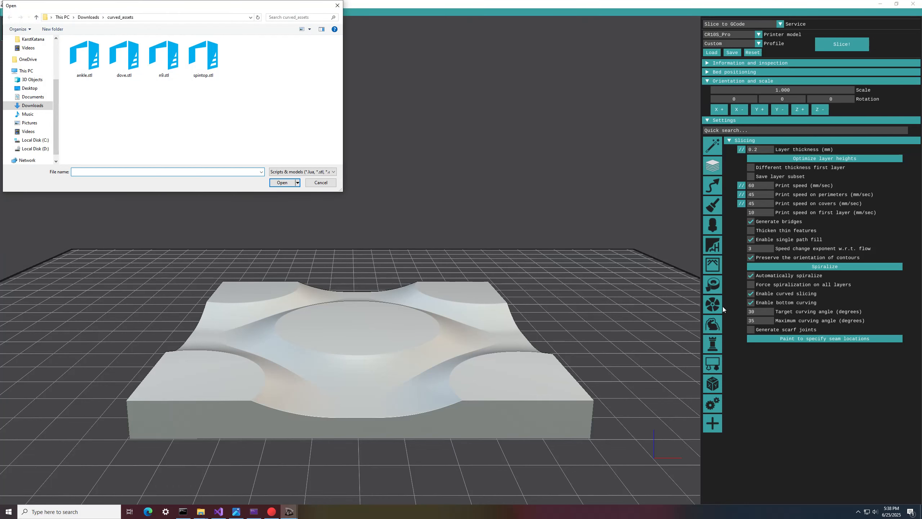
double_click(199, 65)
left_click_drag(474, 160, 506, 256)
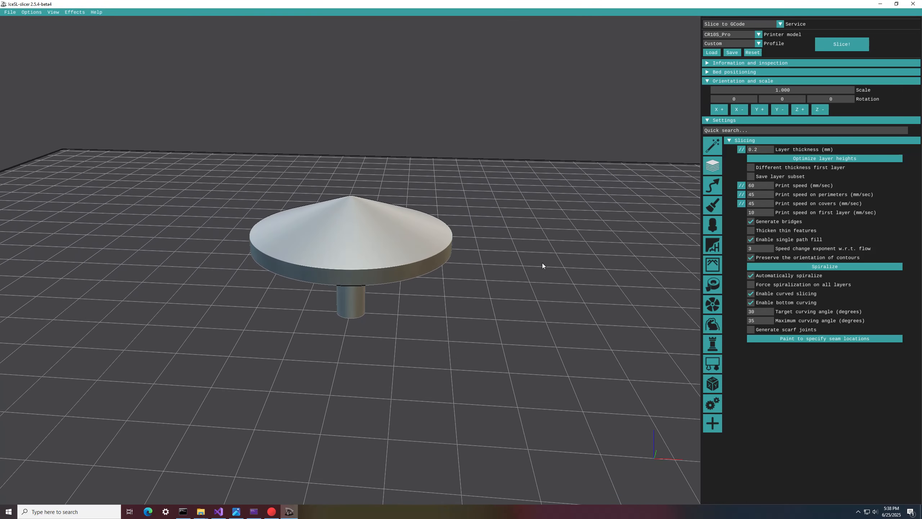
Step: Slice the spinning top with bottom curving disabled and show all its layers
left_click(775, 302)
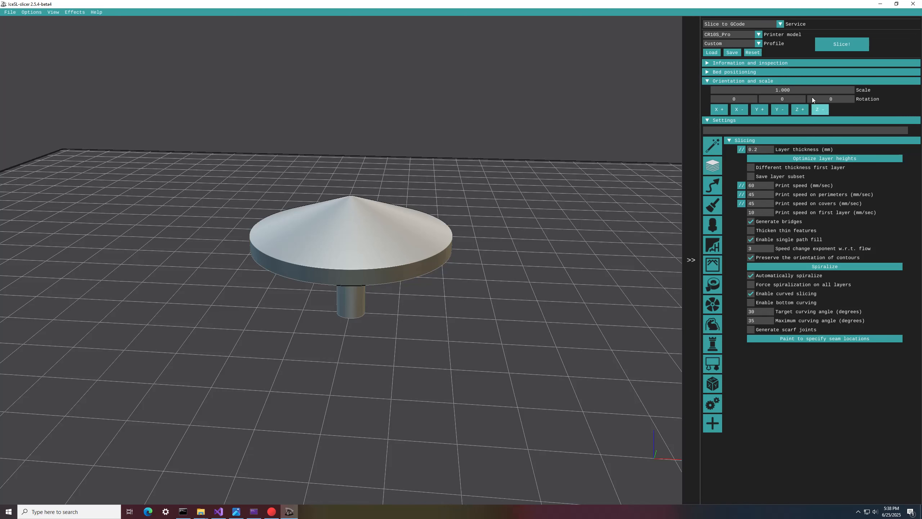
left_click(826, 45)
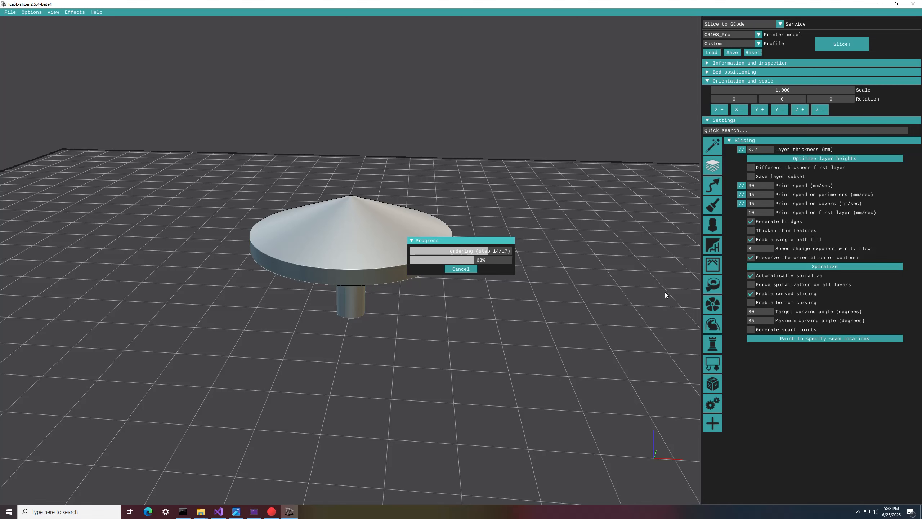
left_click_drag(293, 51, 451, 74)
Step: Examine the toolpaths on the spinning top's conical upper surface and its underside
left_click_drag(516, 109, 522, 353)
scroll(522, 353, "up", 3)
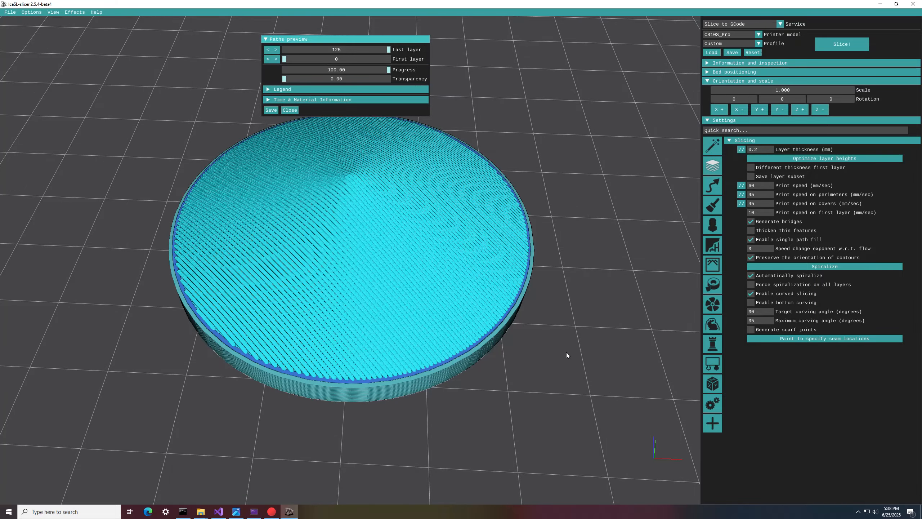
left_click_drag(463, 336, 338, 137)
left_click_drag(344, 244, 334, 288)
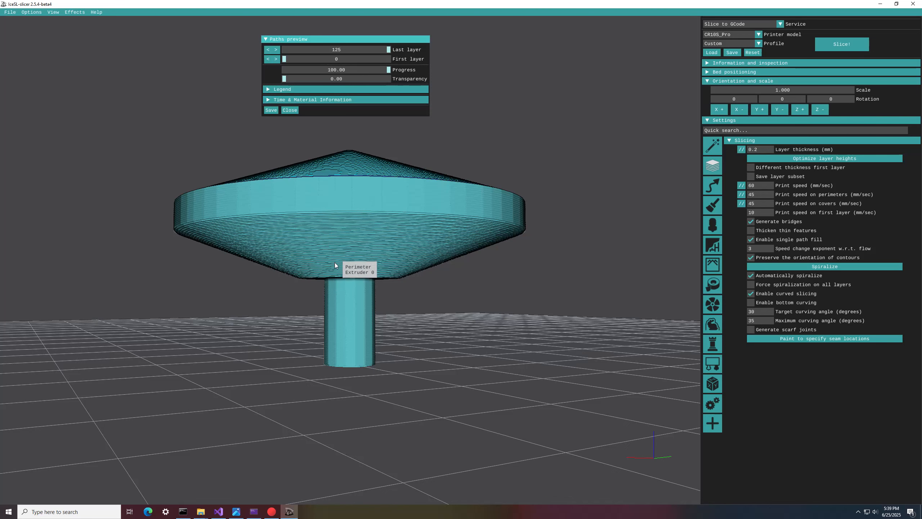
mouse_move(451, 236)
left_mouse_down()
mouse_move(520, 289)
mouse_move(450, 237)
left_mouse_up()
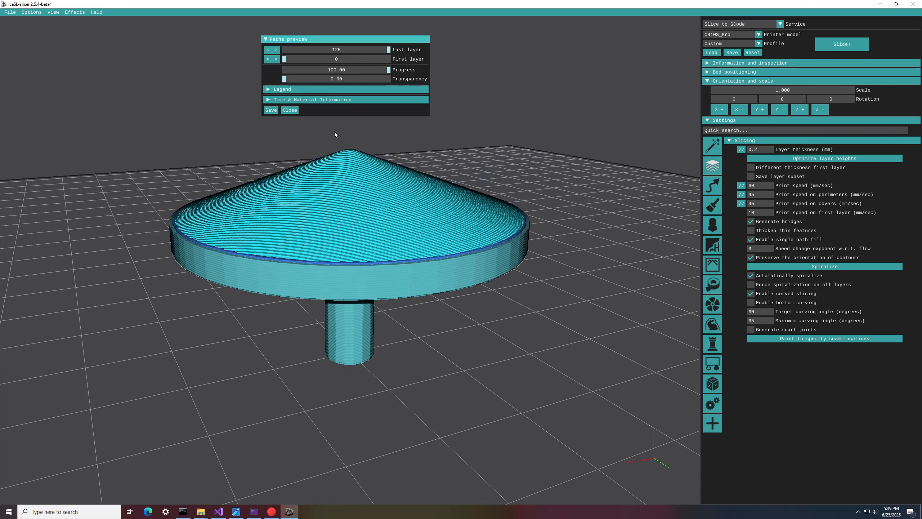
Step: Reslice the spinning top with bottom curving enabled and show all its layers
left_click(289, 110)
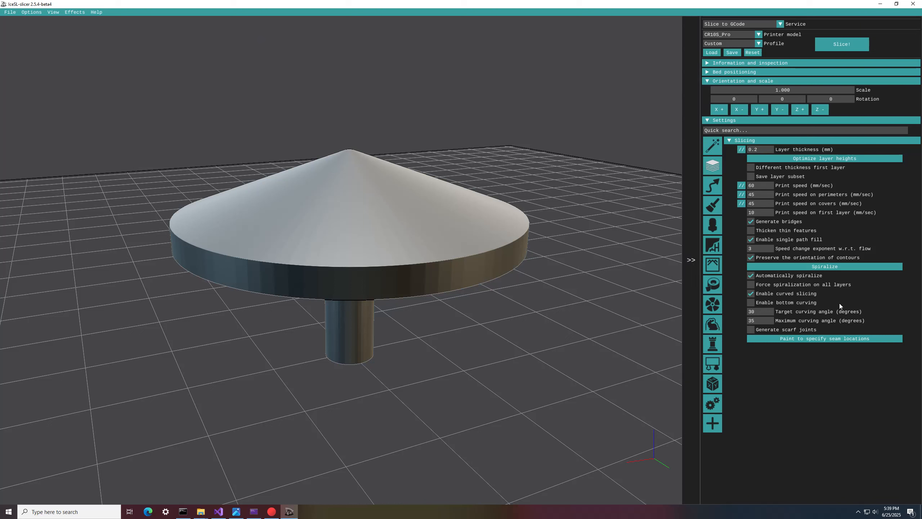
left_click(793, 300)
left_click(837, 45)
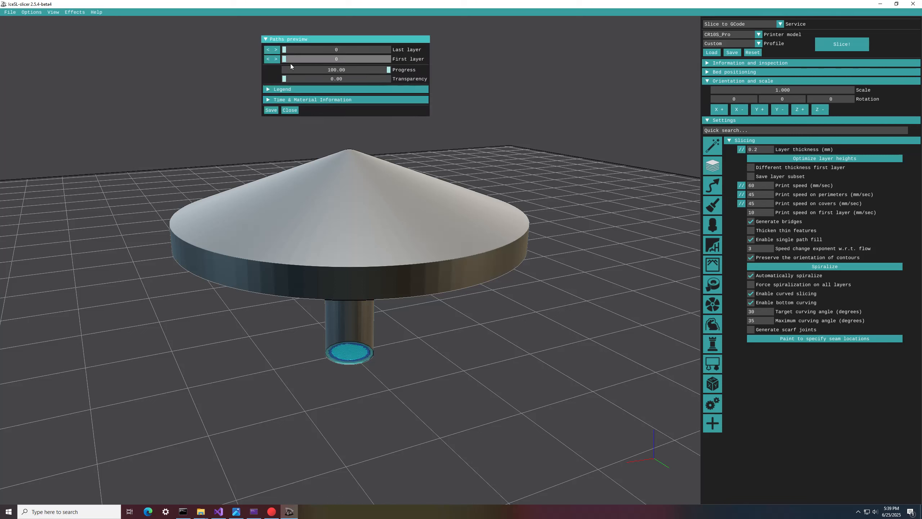
left_click_drag(285, 51, 515, 178)
Step: Examine the bottom-curved toolpaths on the spinning top's underside and upper cone
left_click_drag(554, 332, 214, 290)
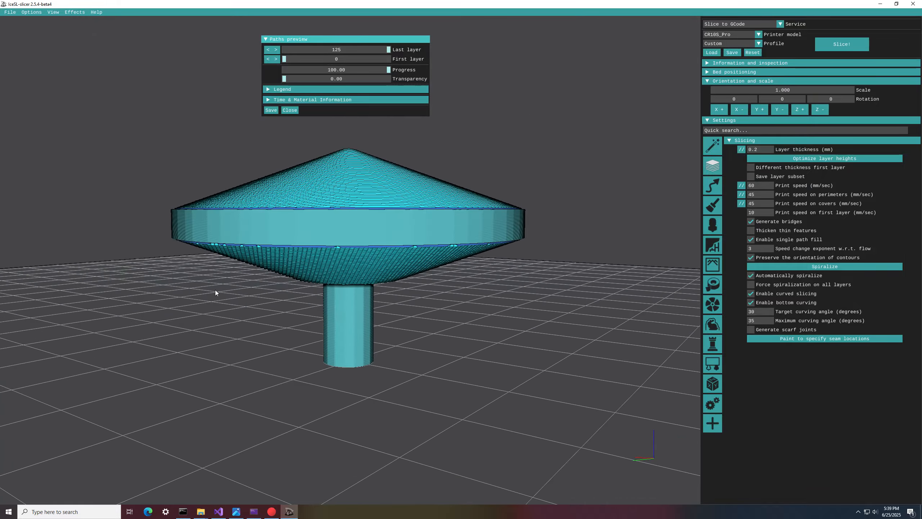
left_click_drag(297, 287, 601, 319)
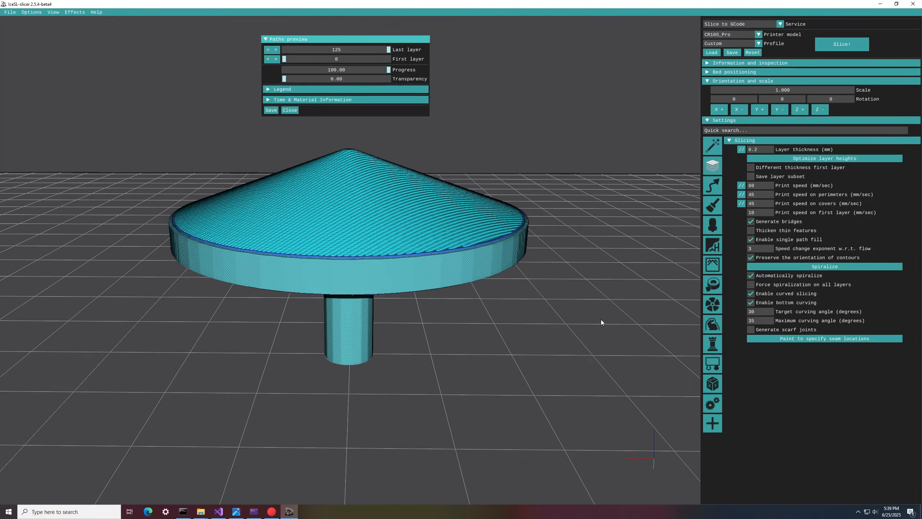
mouse_move(330, 165)
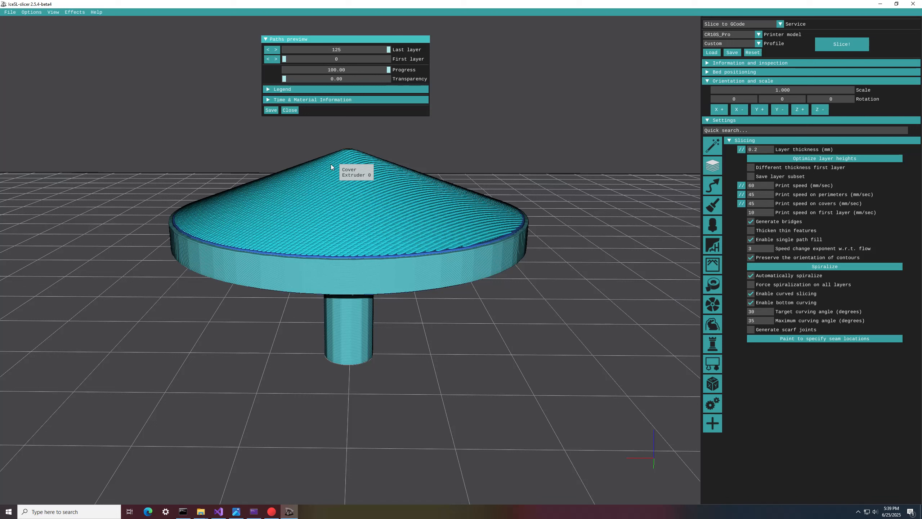
Step: Enable supports for the spinning top and reslice it
left_click(289, 110)
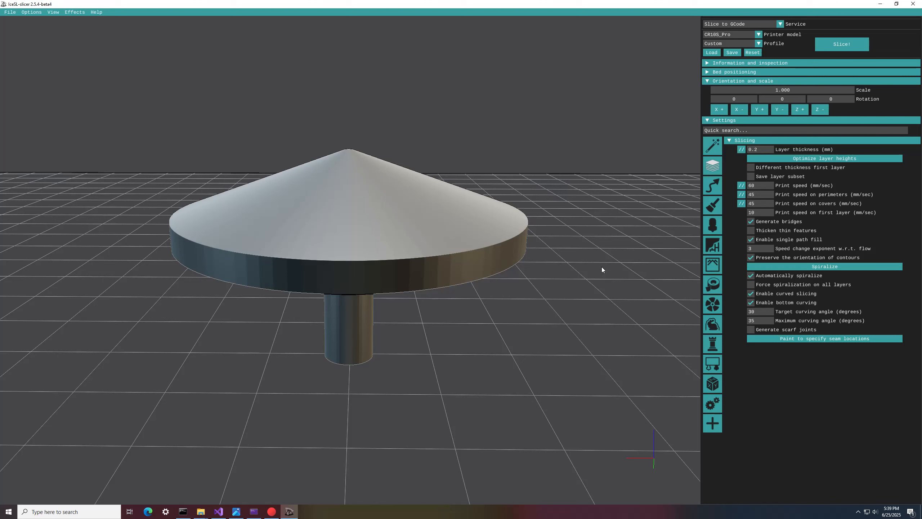
left_click(711, 249)
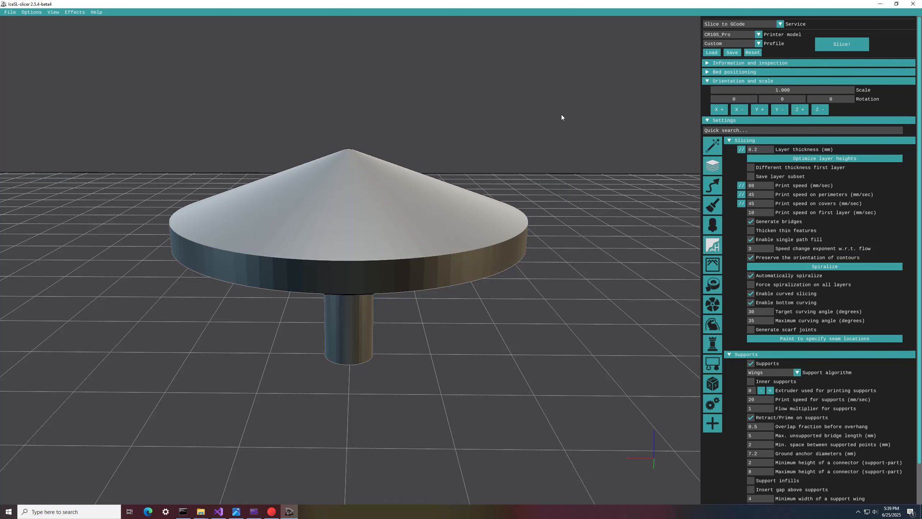
left_click_drag(561, 113, 579, 141)
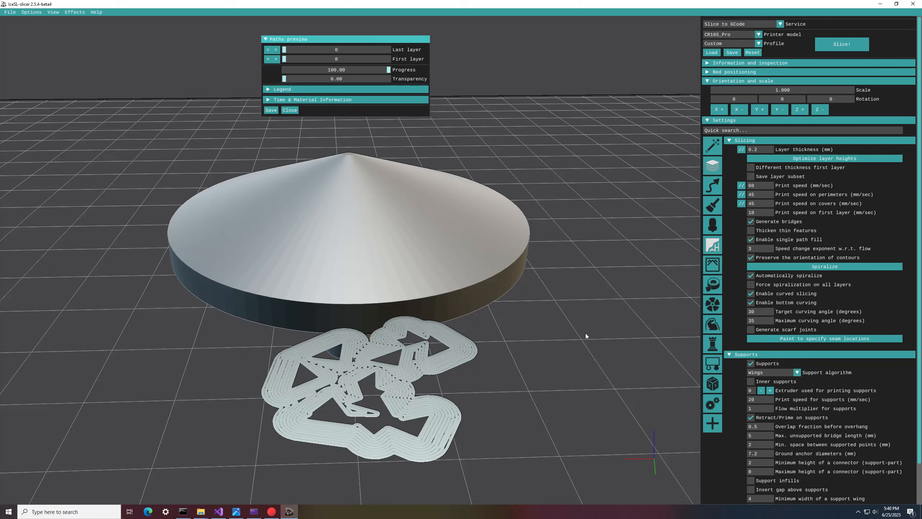
left_click_drag(585, 333, 620, 305)
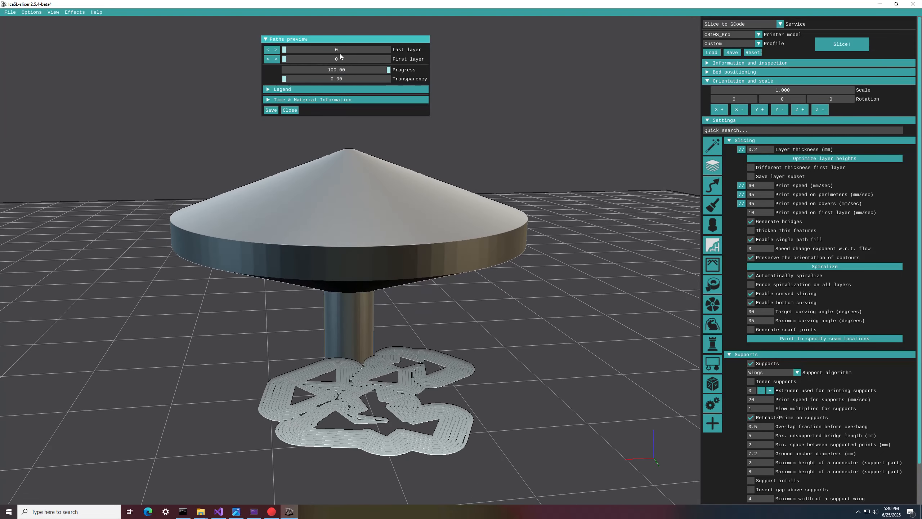
Step: Step through the layers of the supported spinning top and examine how the supports are built
left_click_drag(285, 49, 393, 58)
left_click_drag(574, 289, 567, 348)
left_click_drag(387, 50, 336, 49)
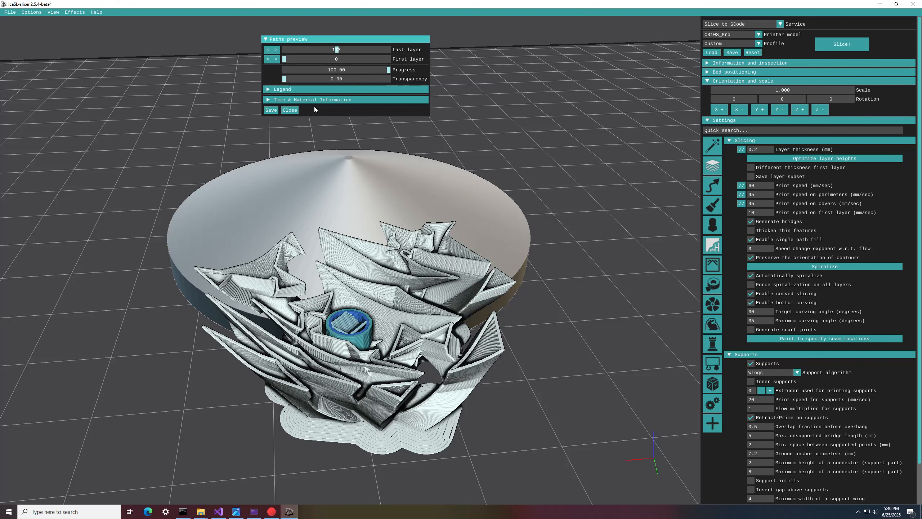
Step: Hide the support paths in the preview and step through the spinning top's layers up to the last one
left_click(302, 89)
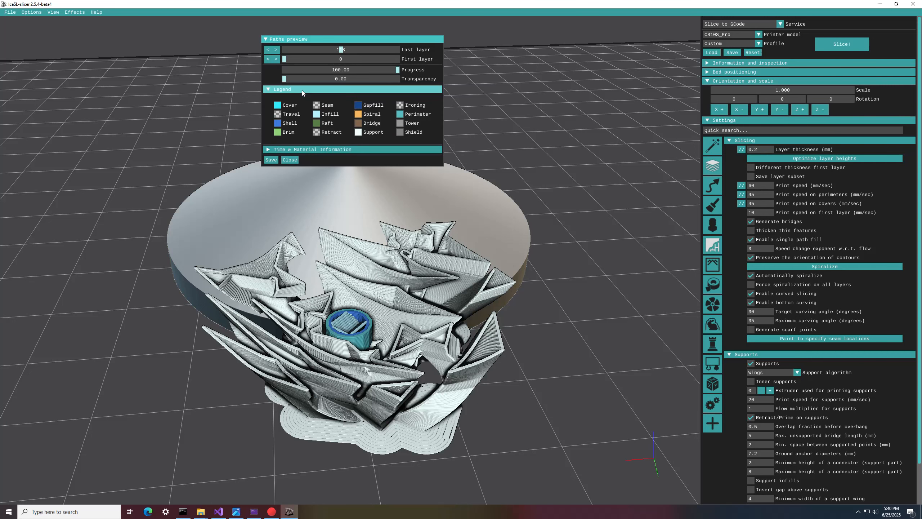
left_click(361, 133)
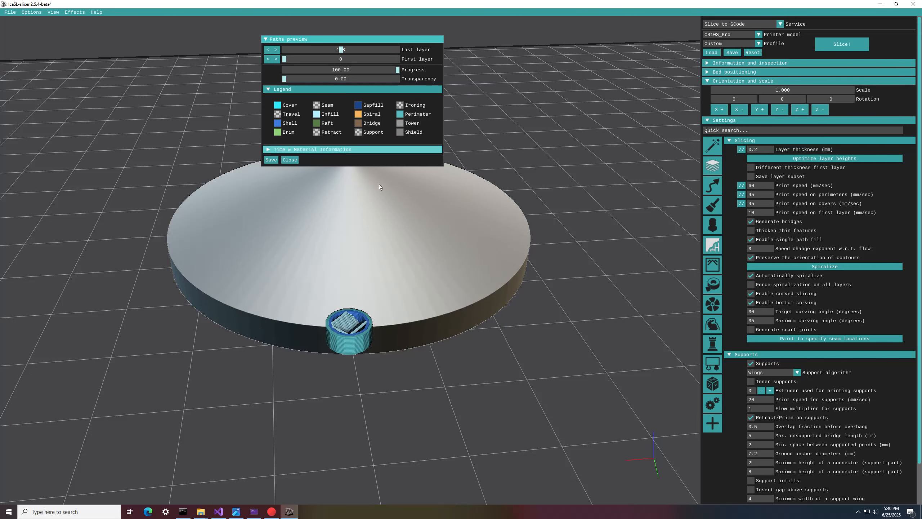
left_click_drag(378, 183, 410, 47)
left_click_drag(512, 95, 365, 181)
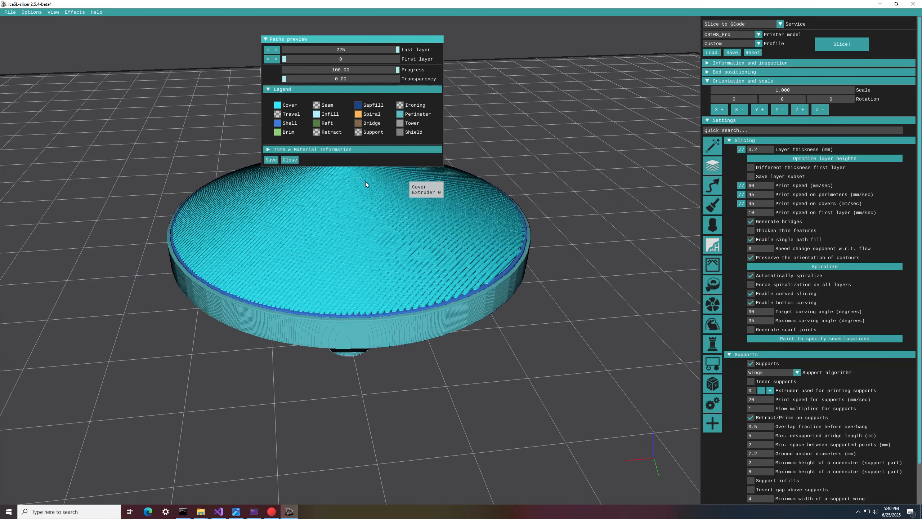
Step: Close the paths preview and load the model dove.stl from the curved_assets folder
left_click(289, 160)
left_click_drag(160, 106, 157, 108)
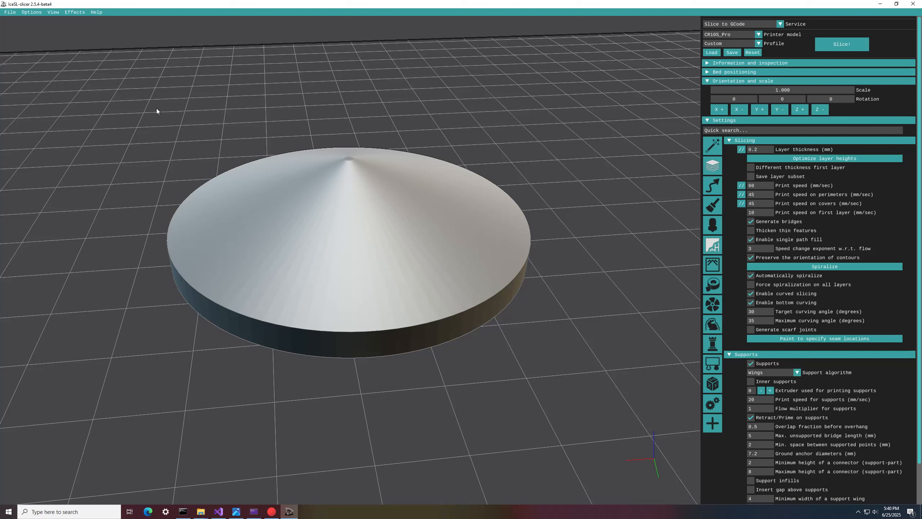
left_click(10, 12)
left_click(22, 21)
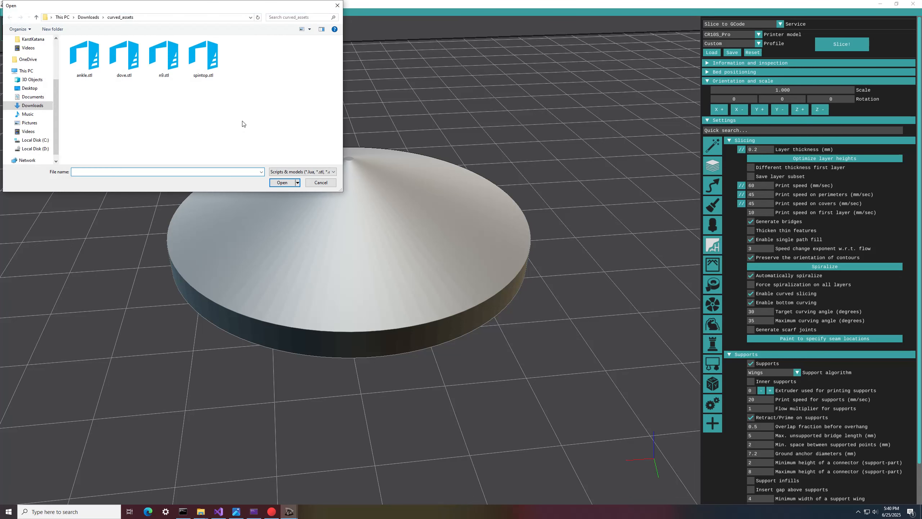
double_click(125, 69)
Step: Set the dove's scale to 0.4 and slice it
left_click_drag(512, 213, 476, 313)
scroll(457, 334, "up", 6)
scroll(457, 335, "up", 3)
double_click(763, 88)
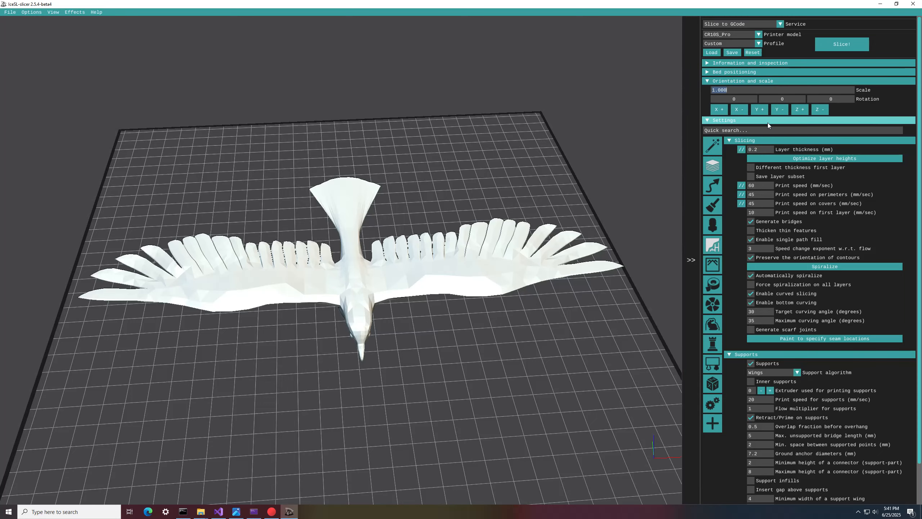
type("0.4")
key("Return")
left_click_drag(631, 176, 502, 323)
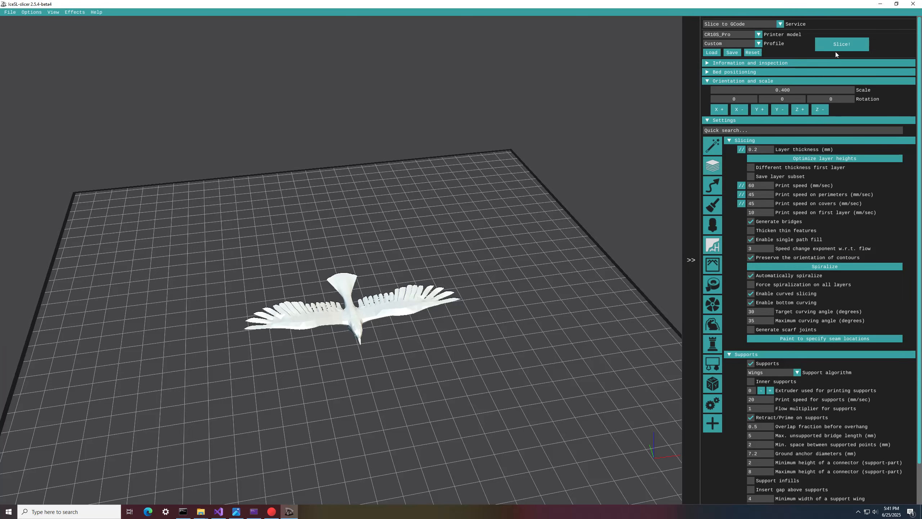
left_click(842, 44)
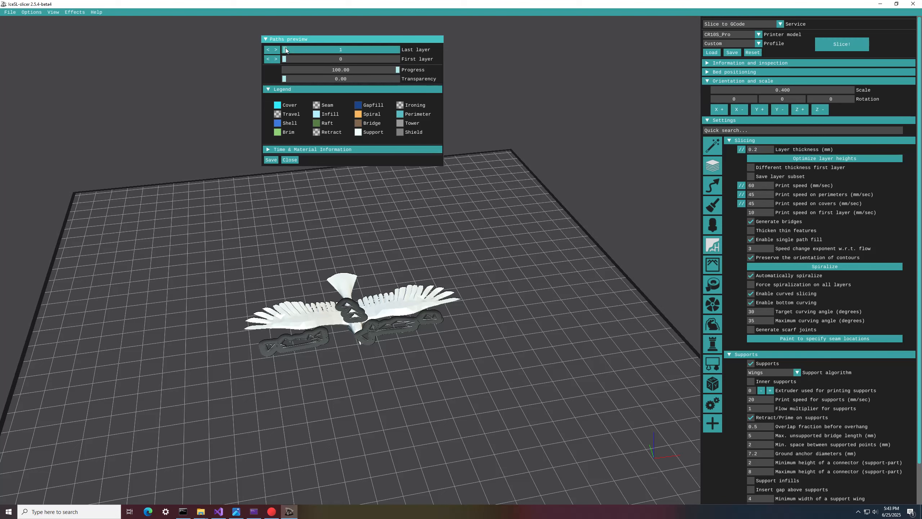
Step: Step through the dove's layers up to the last one and examine its supports
left_click_drag(285, 47, 307, 50)
scroll(413, 373, "up", 5)
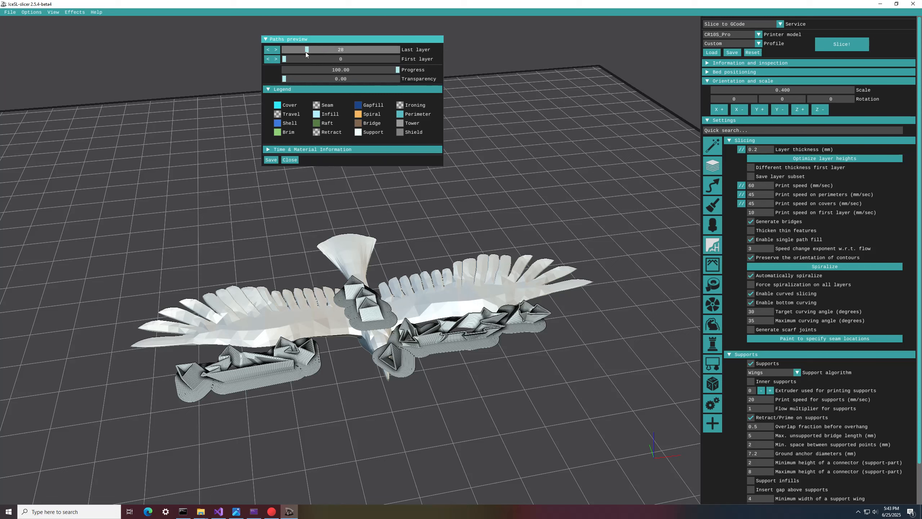
left_click_drag(307, 51, 414, 70)
left_click_drag(468, 353, 402, 191)
Step: Hide the dove's support paths and examine the curved layers on its wings, body and underside
left_click(366, 134)
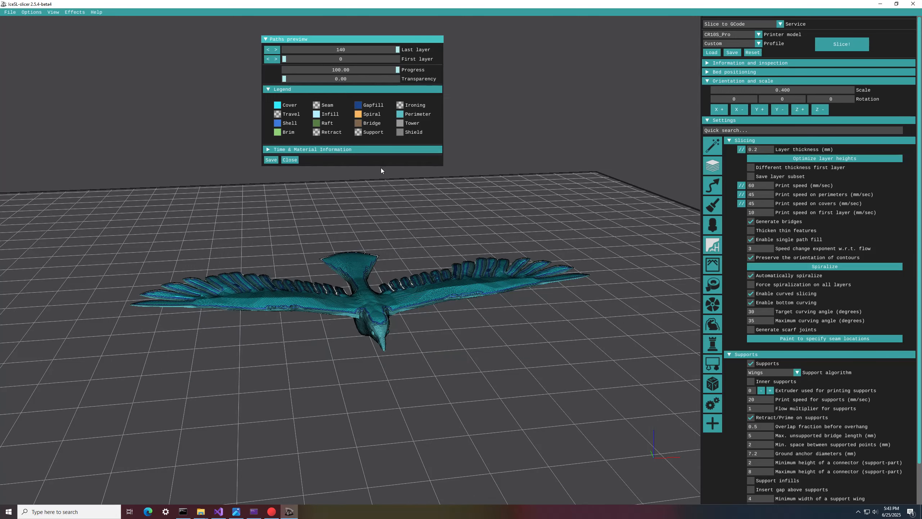
left_click_drag(487, 274, 508, 272)
scroll(488, 353, "up", 4)
scroll(485, 355, "down", 4)
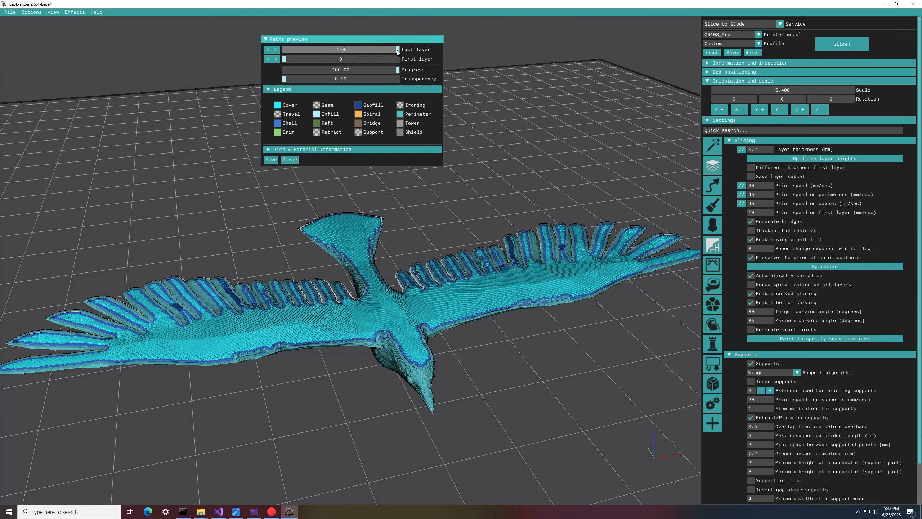
left_click_drag(397, 51, 424, 36)
left_click_drag(523, 378, 485, 159)
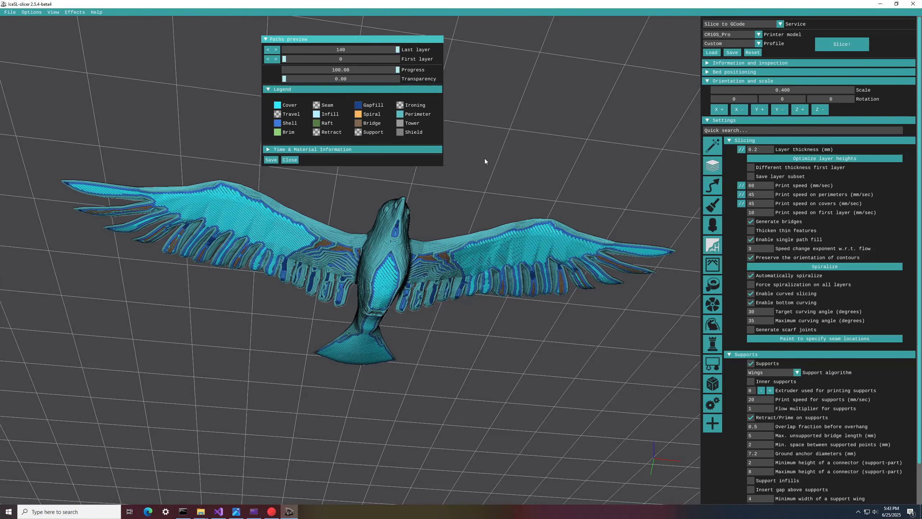
Step: Show the support paths again and examine the supported dove from below and above
left_click(361, 132)
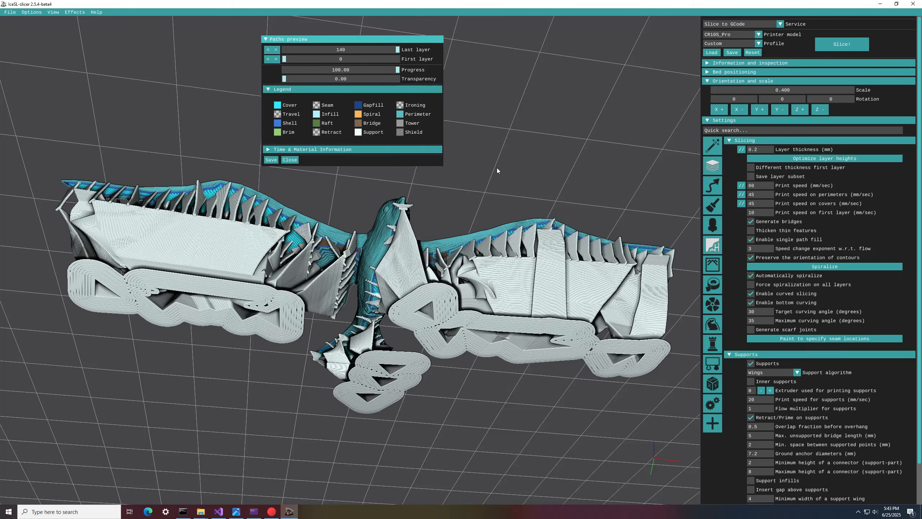
left_click_drag(544, 159, 512, 350)
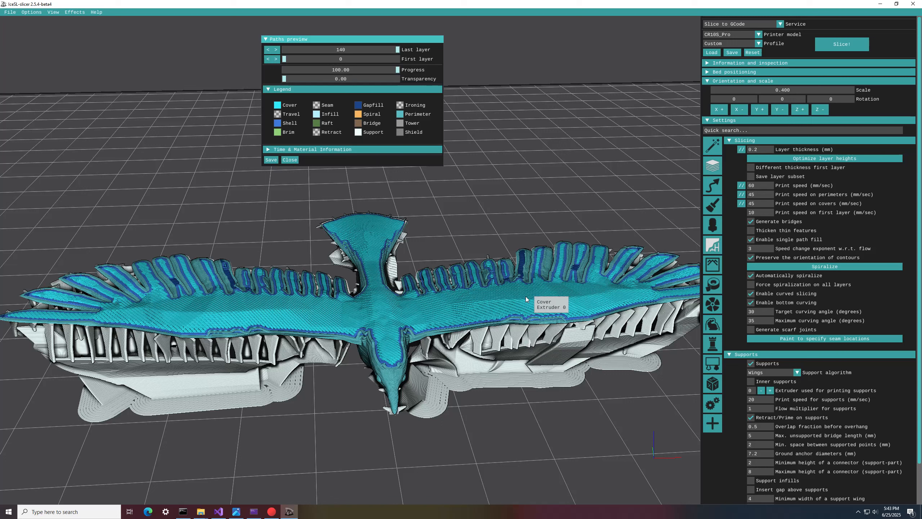